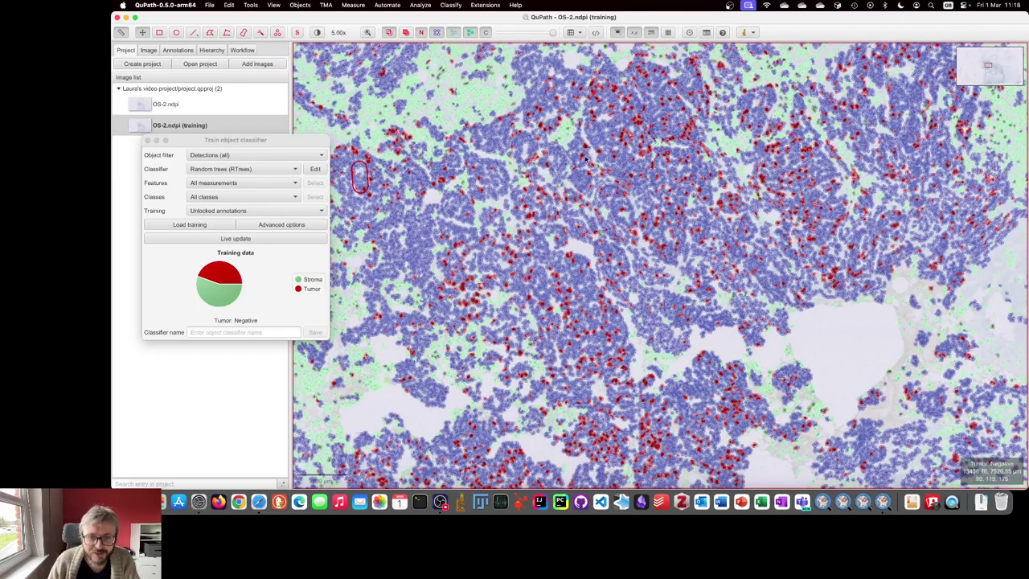
Step: Zoom into the slide and paint a small brush annotation over a few stromal cells
scroll(583, 166, up, 2)
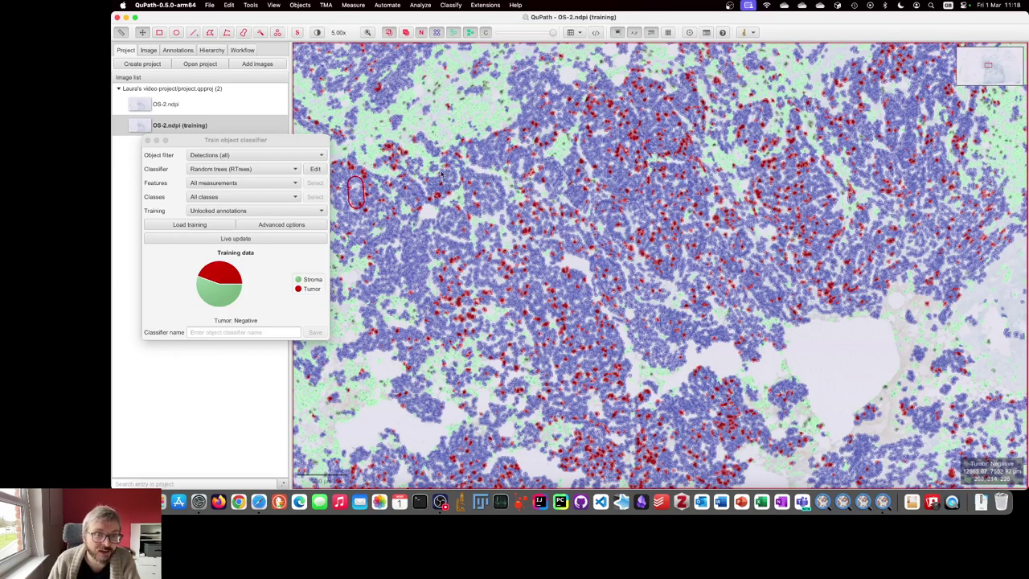
scroll(415, 164, left, 3)
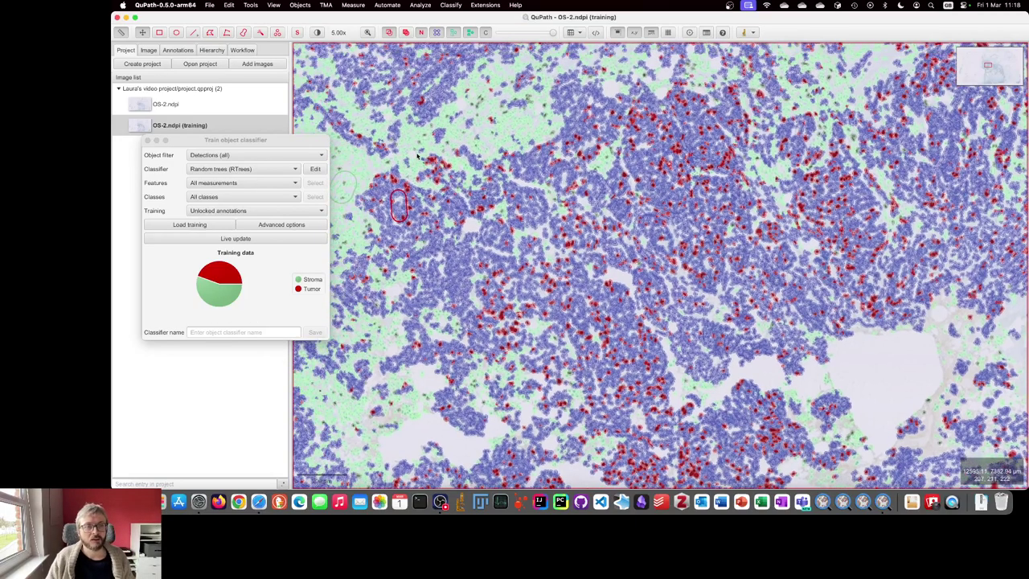
scroll(415, 163, up, 3)
scroll(415, 157, up, 1)
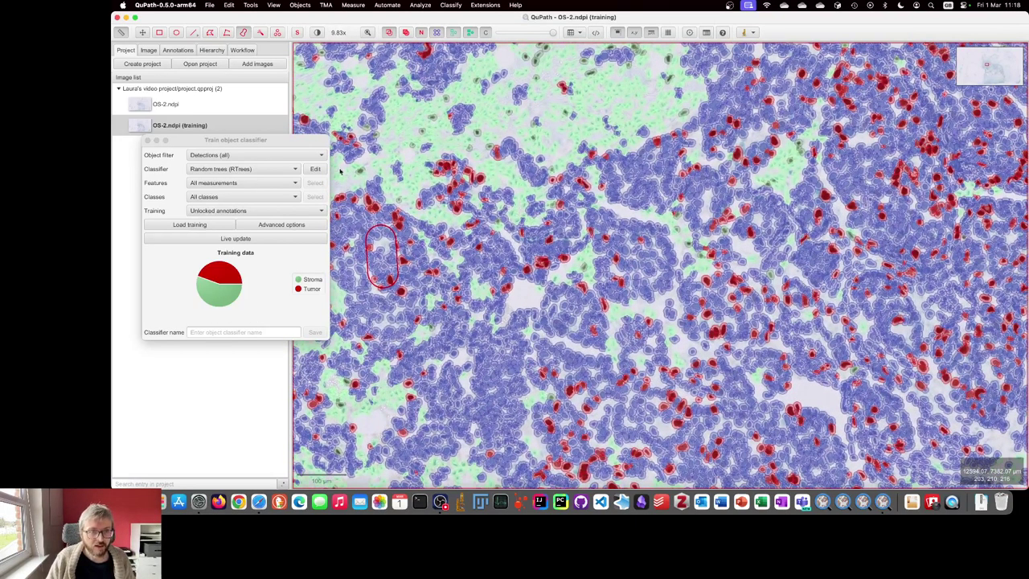
drag(243, 140, 238, 143)
click(425, 146)
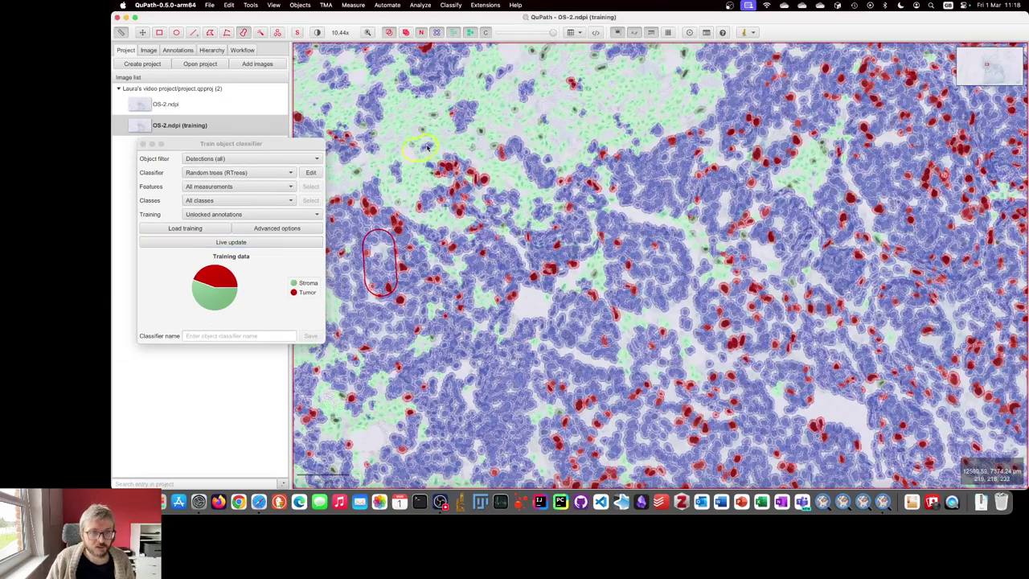
click(416, 138)
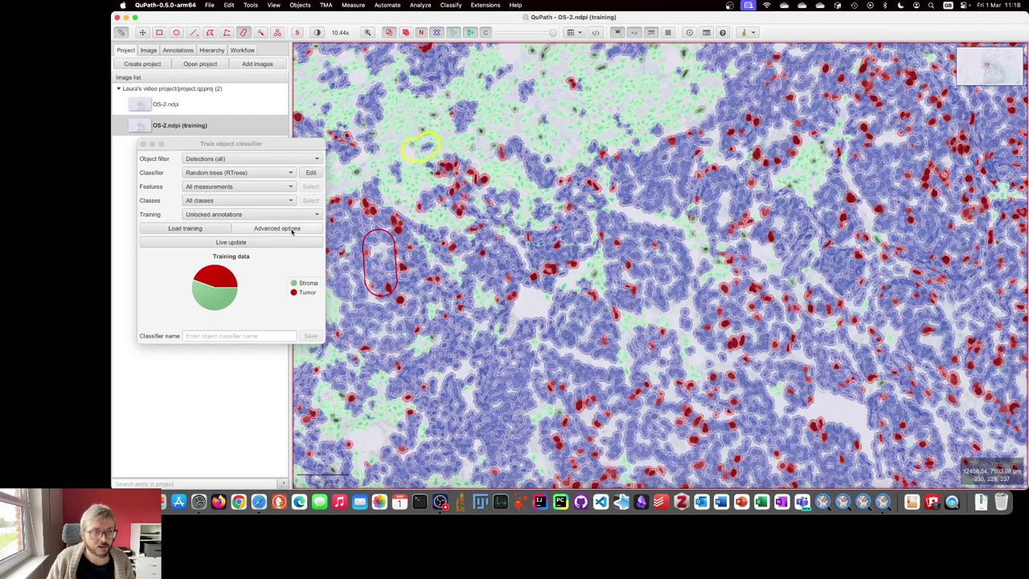
Step: Turn on Live update so the object classifier labels cells Stroma/Tumor across the slide
click(230, 242)
scroll(540, 175, down, 1)
scroll(540, 175, down, 5)
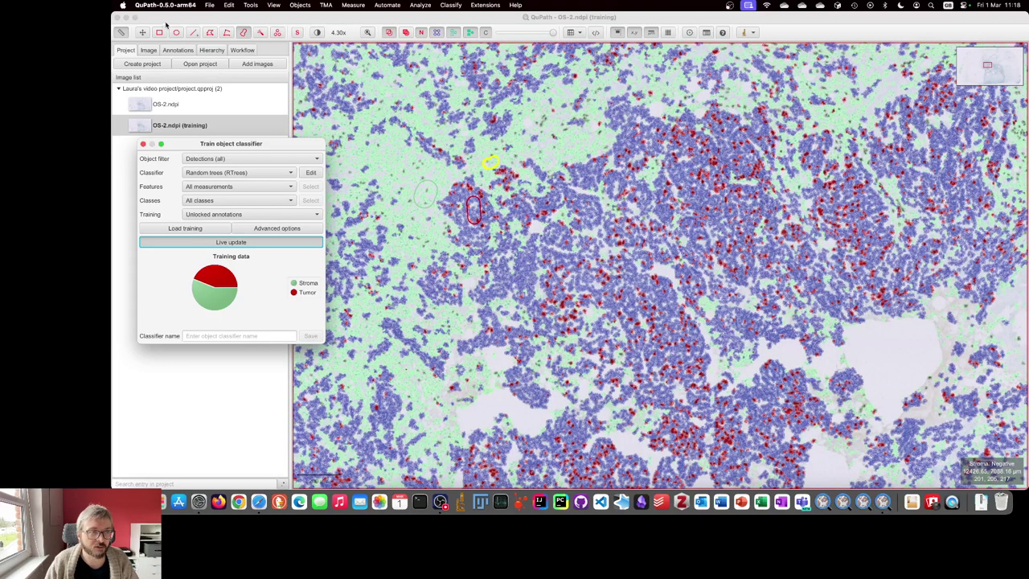
drag(225, 143, 208, 109)
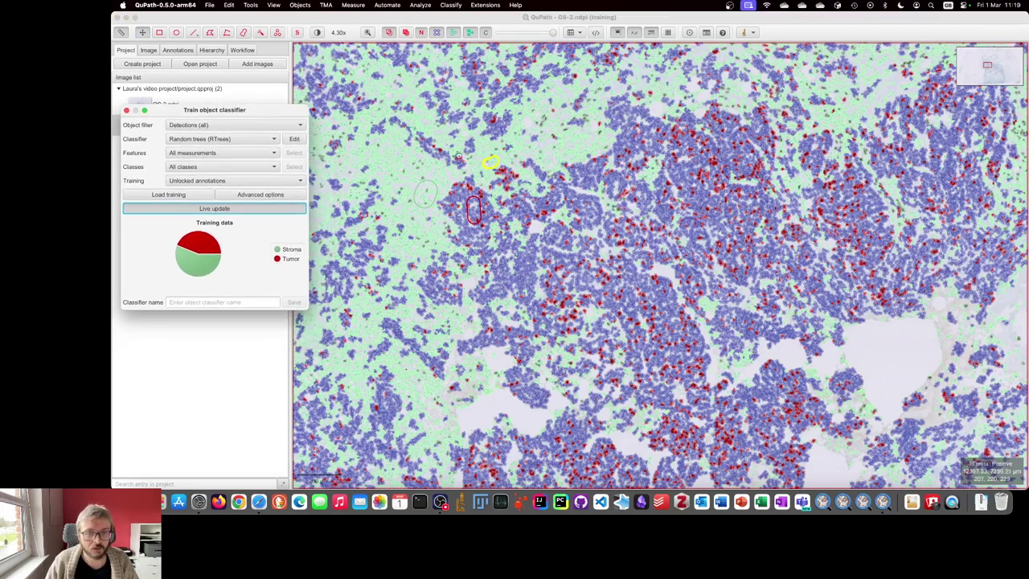
scroll(535, 169, up, 2)
click(441, 4)
Step: Start Set cell intensity classifications and choose Nucleus: DAB OD mean as the measurement
mouse_move(468, 18)
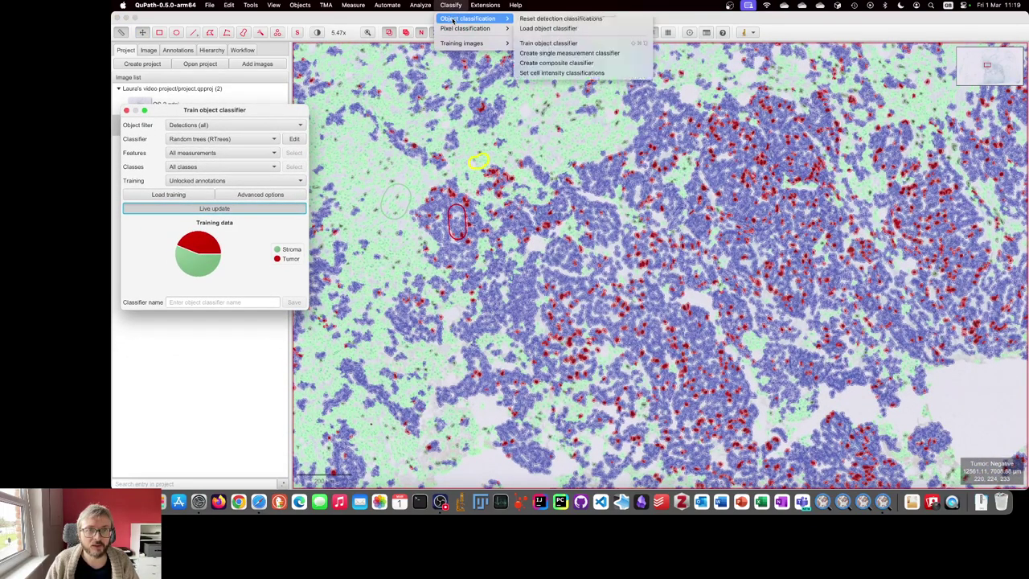
click(553, 74)
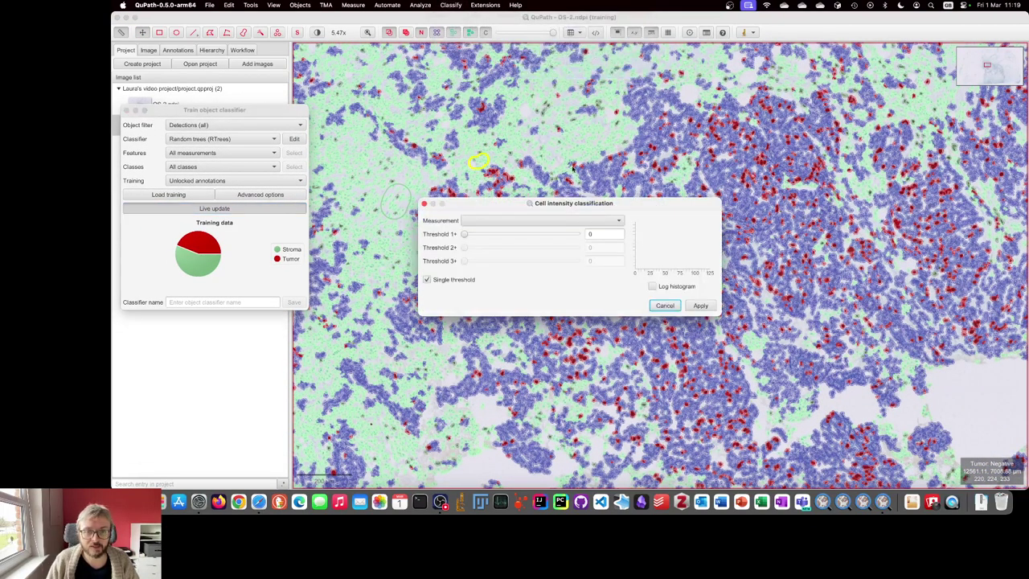
drag(483, 199, 355, 184)
click(420, 203)
scroll(398, 287, down, 3)
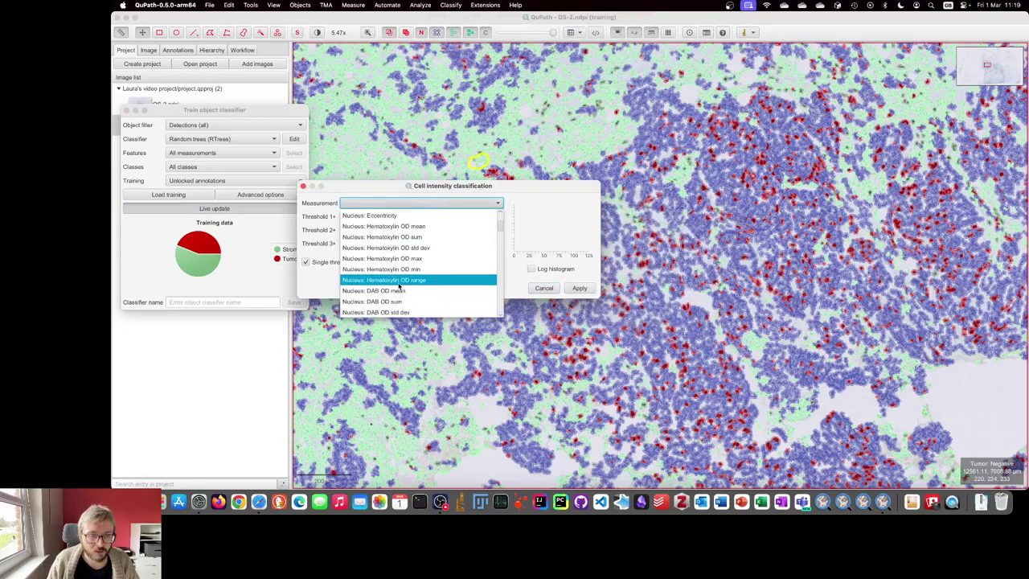
click(403, 260)
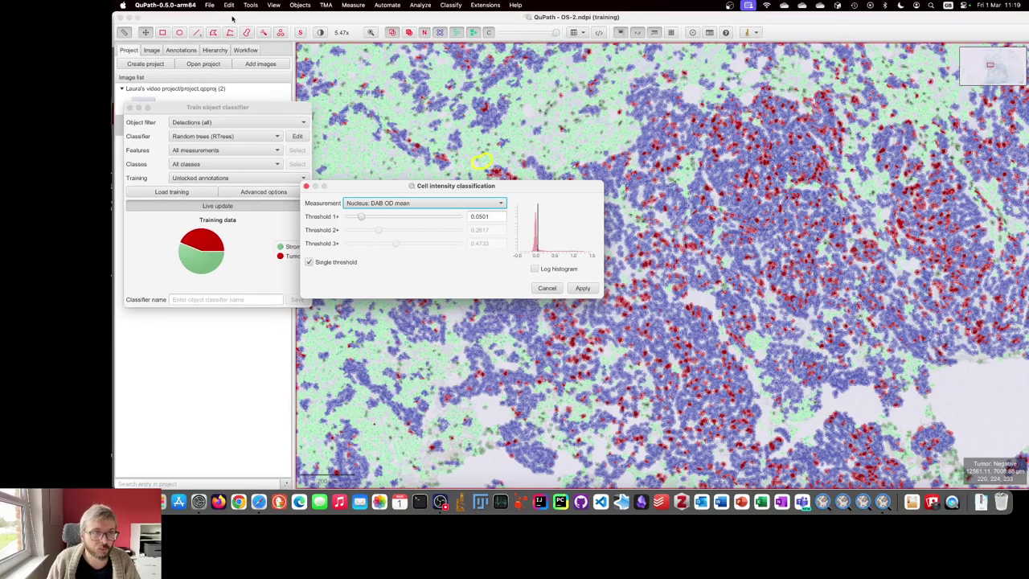
Step: Briefly check Measure > Show measurement maps, then close it
click(273, 5)
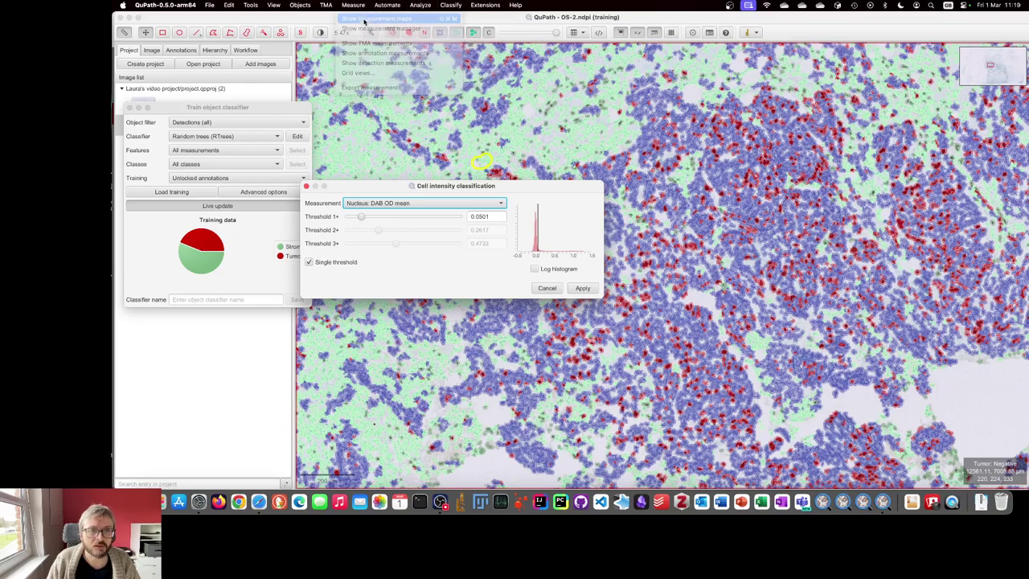
click(394, 18)
click(508, 113)
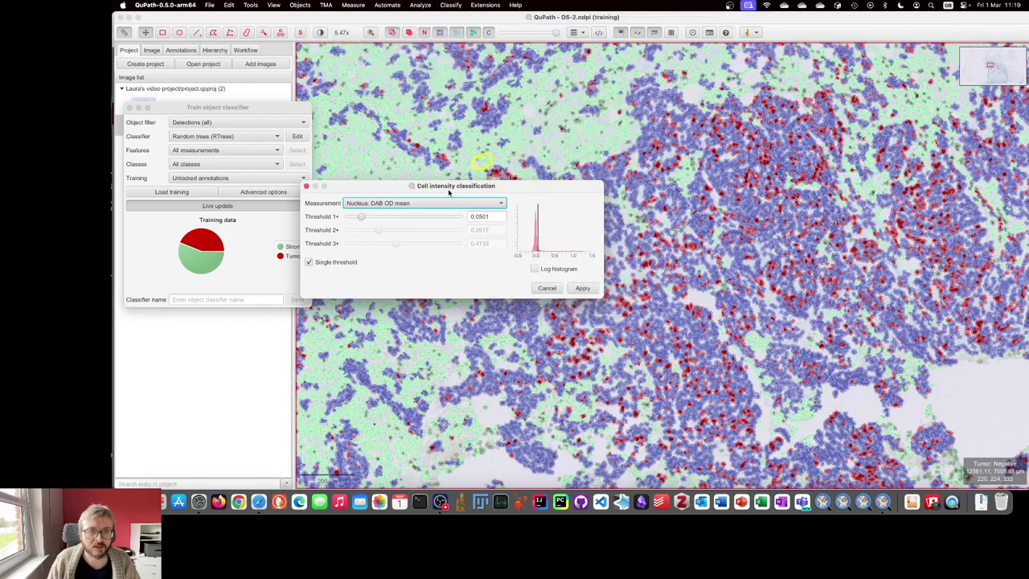
drag(457, 186, 505, 207)
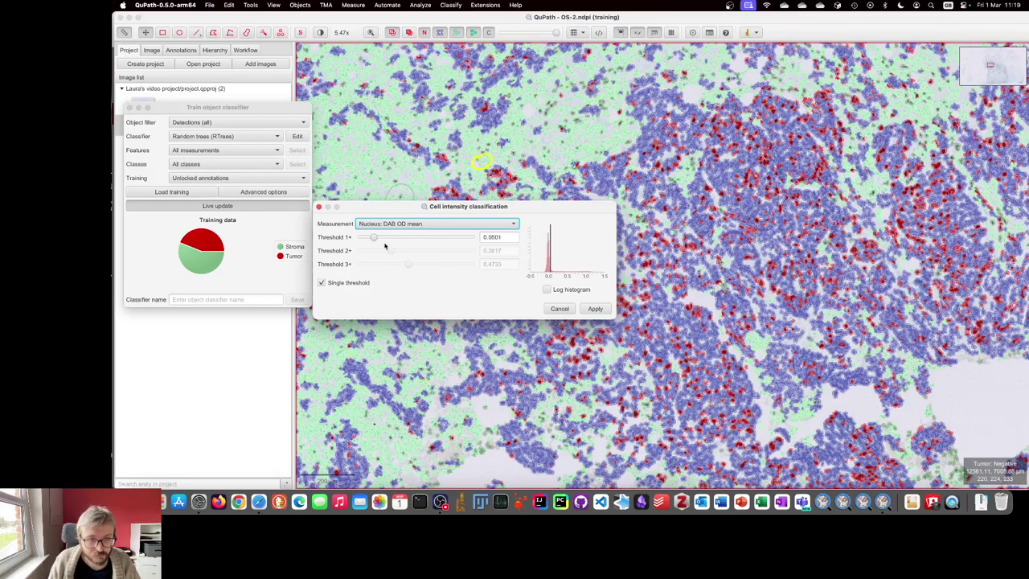
Step: Nudge Threshold 1+ and view the histogram on a log scale
mouse_move(375, 239)
mouse_down()
mouse_move(393, 239)
mouse_move(365, 239)
mouse_up()
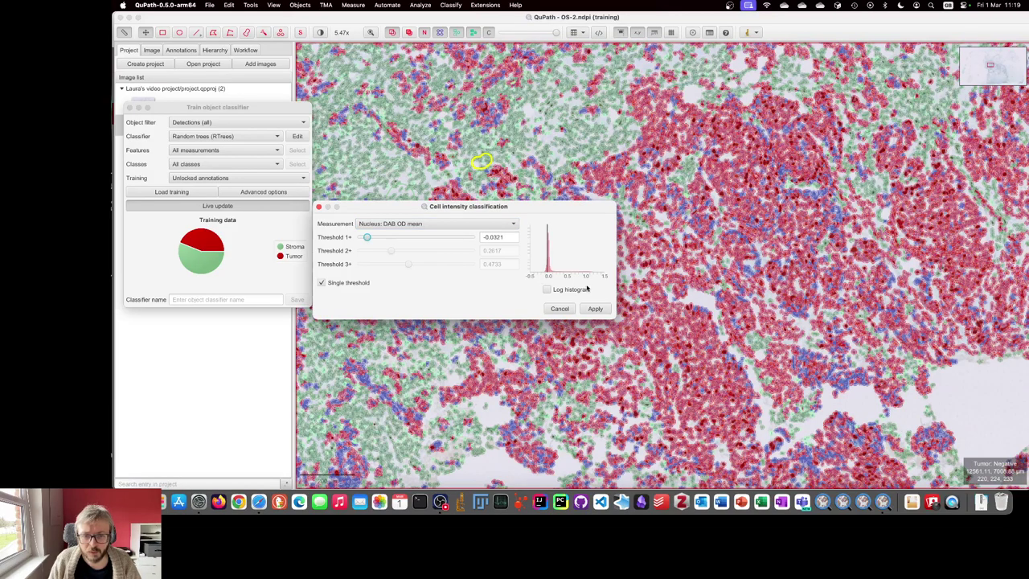
click(548, 290)
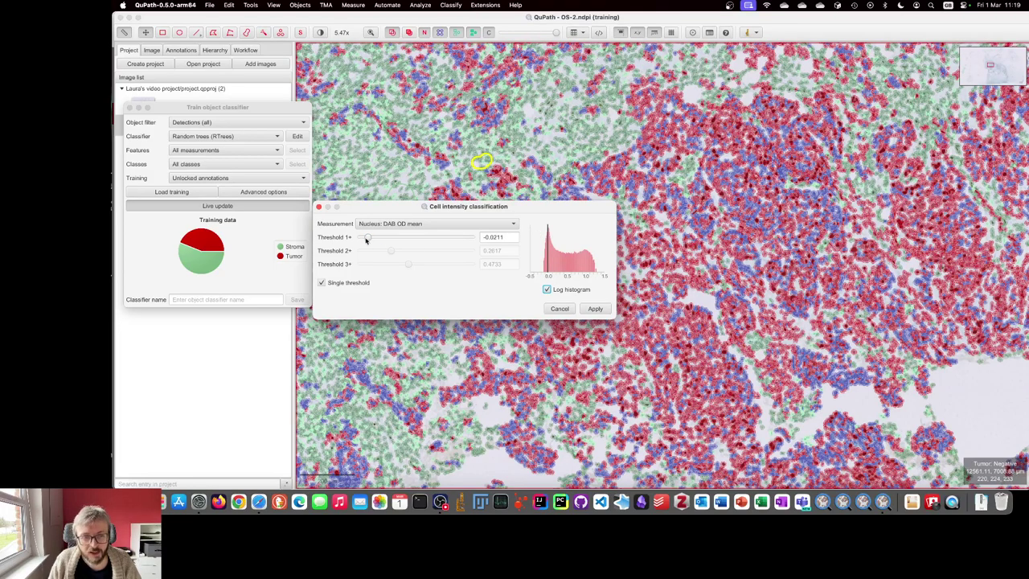
drag(367, 239, 377, 239)
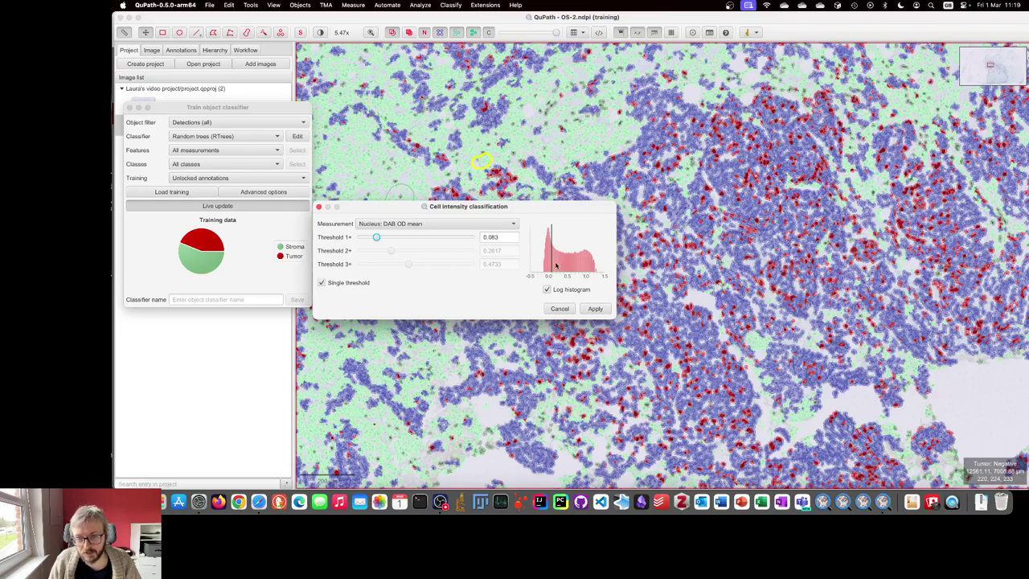
Step: Return the histogram to linear scale and set Threshold 1+ to about 0.1352
click(548, 289)
click(548, 288)
click(547, 288)
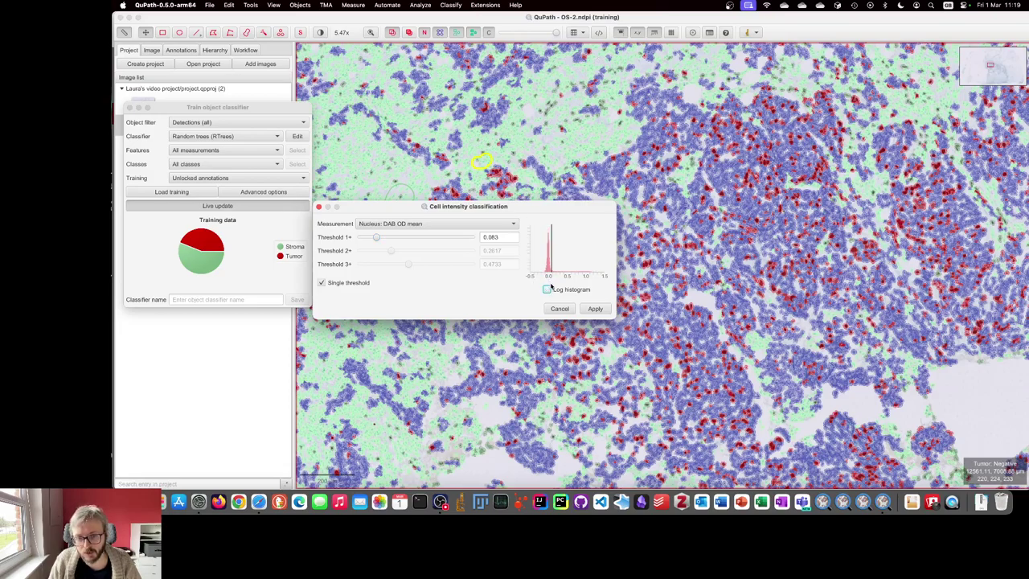
drag(551, 249, 554, 249)
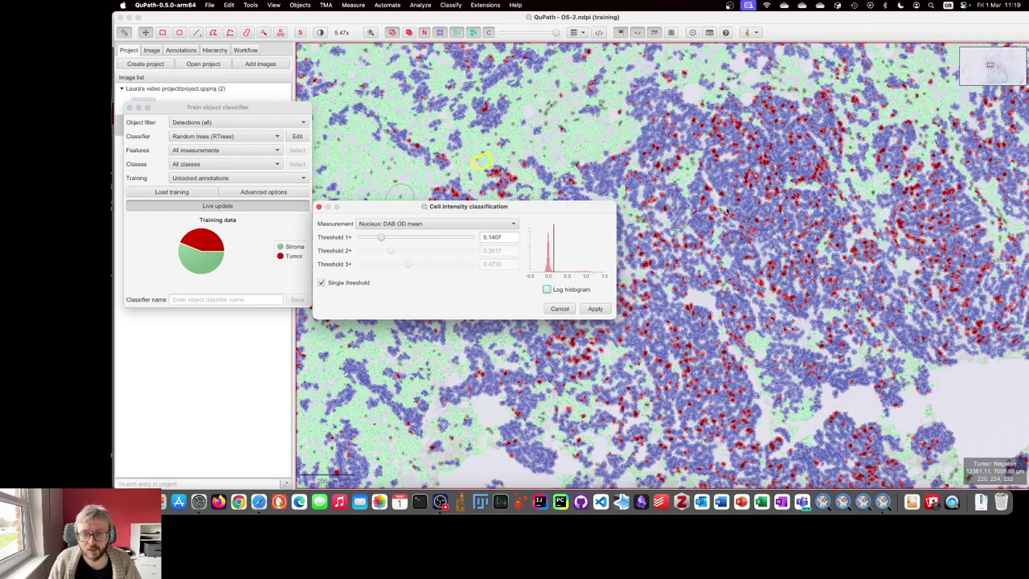
drag(383, 237, 402, 206)
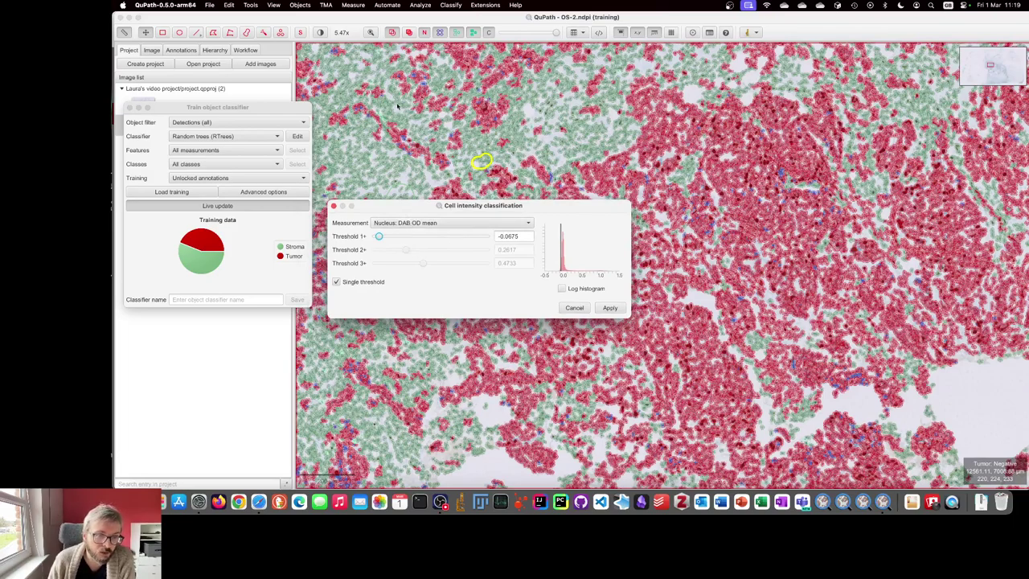
Step: Drag Threshold 1+ from very low to 1.2739, then cancel the Cell intensity classification dialog
click(235, 112)
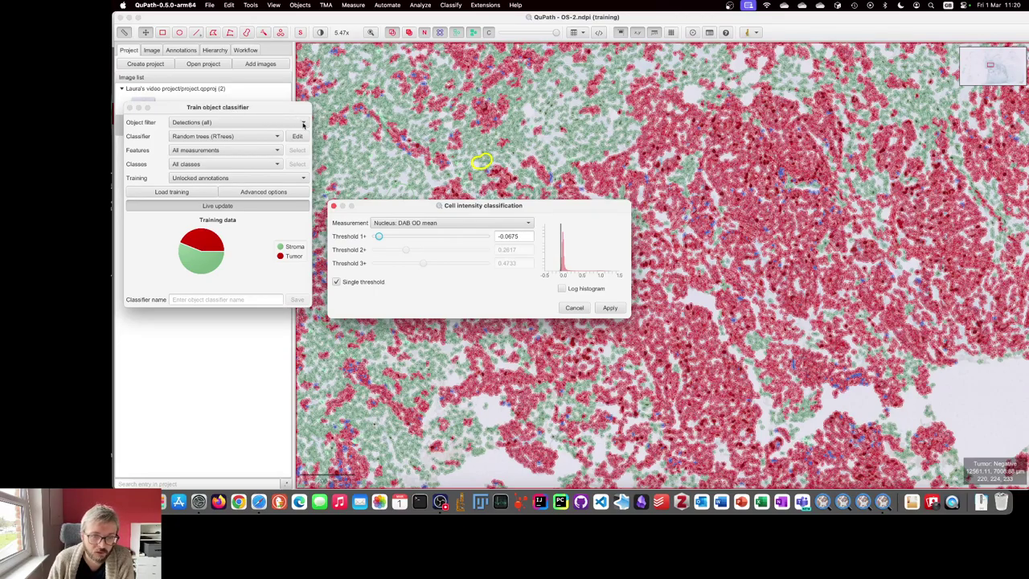
drag(378, 236, 495, 239)
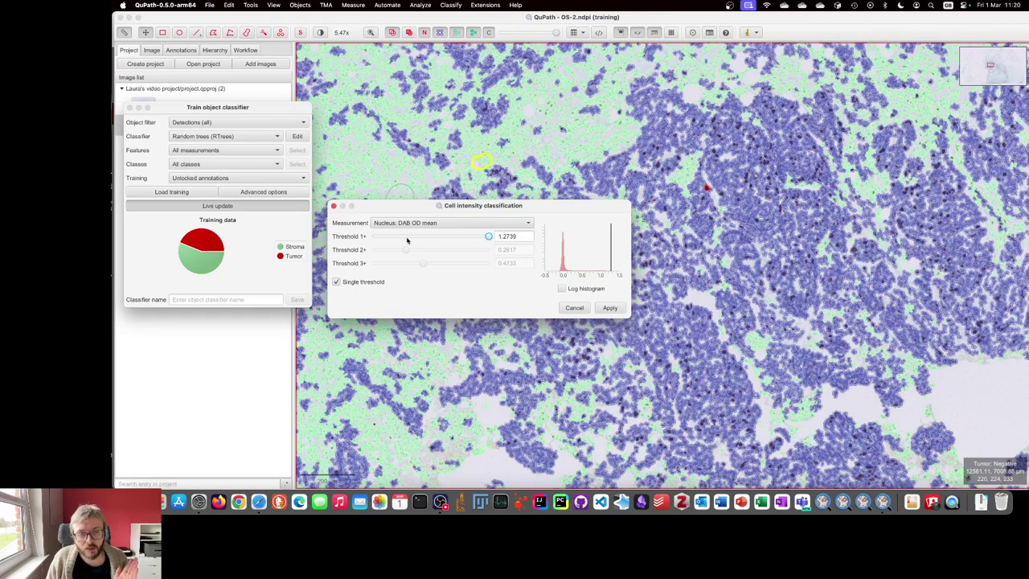
click(573, 308)
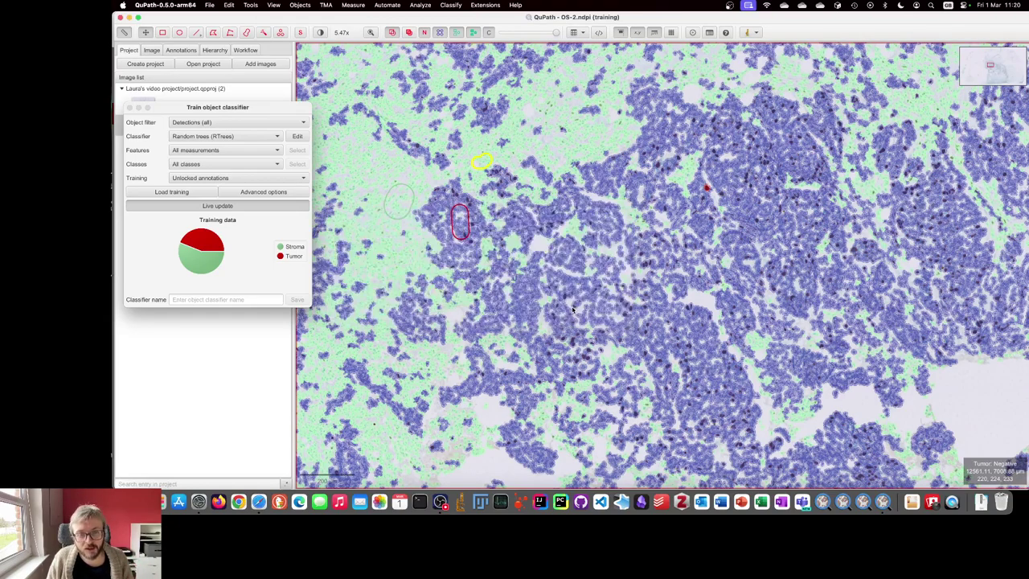
Step: Reopen Set cell intensity classifications and pick Nucleus: DAB OD mean as the measurement
click(476, 5)
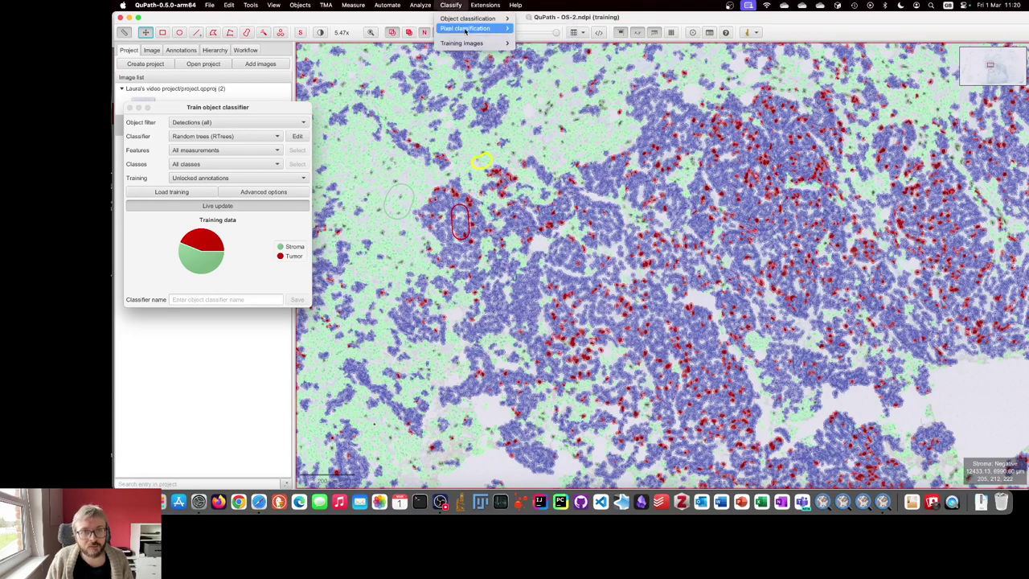
mouse_move(468, 17)
click(545, 74)
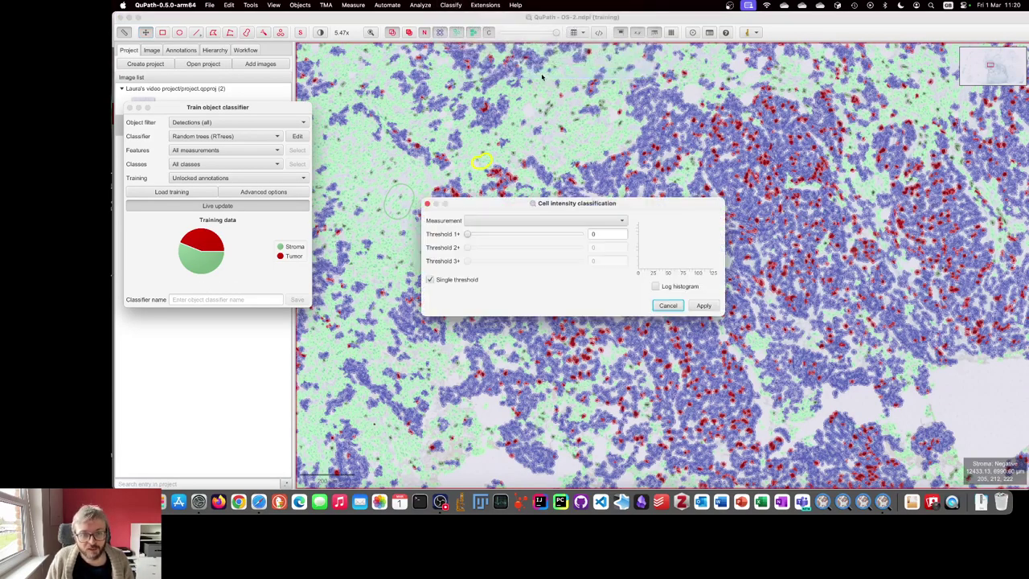
drag(542, 204, 506, 195)
click(501, 212)
scroll(478, 299, down, 4)
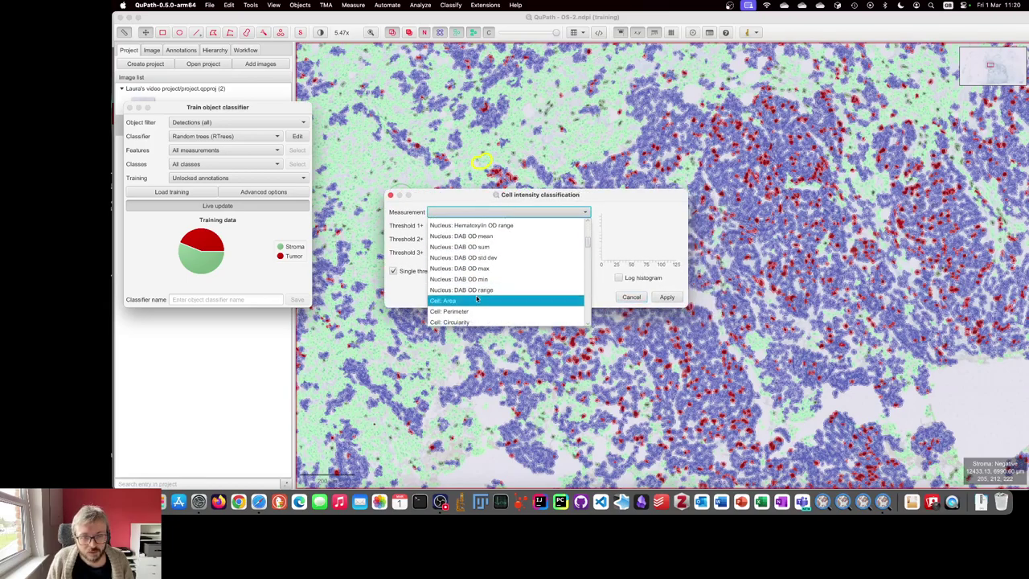
key(Up)
key(Up)
key(Up)
key(Up)
key(Up)
key(Up)
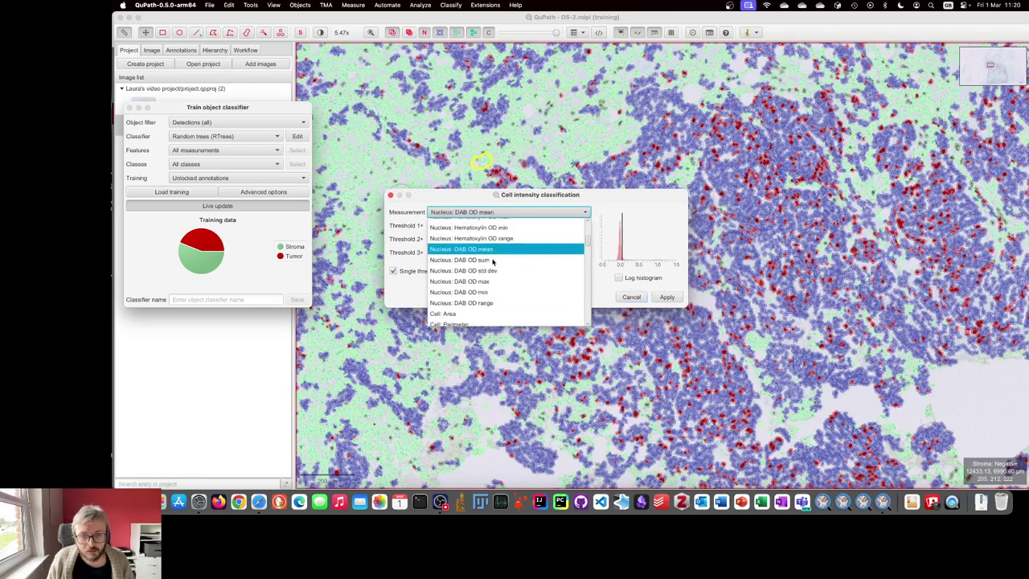
key(Return)
Step: Push Threshold 1+ to its maximum with End and apply the classification
click(446, 226)
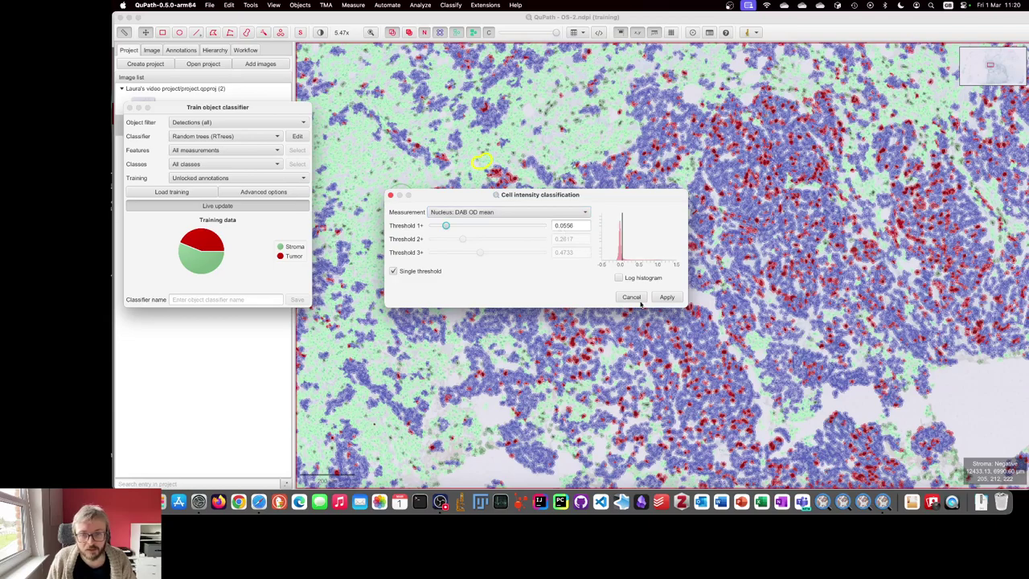
key(End)
click(671, 297)
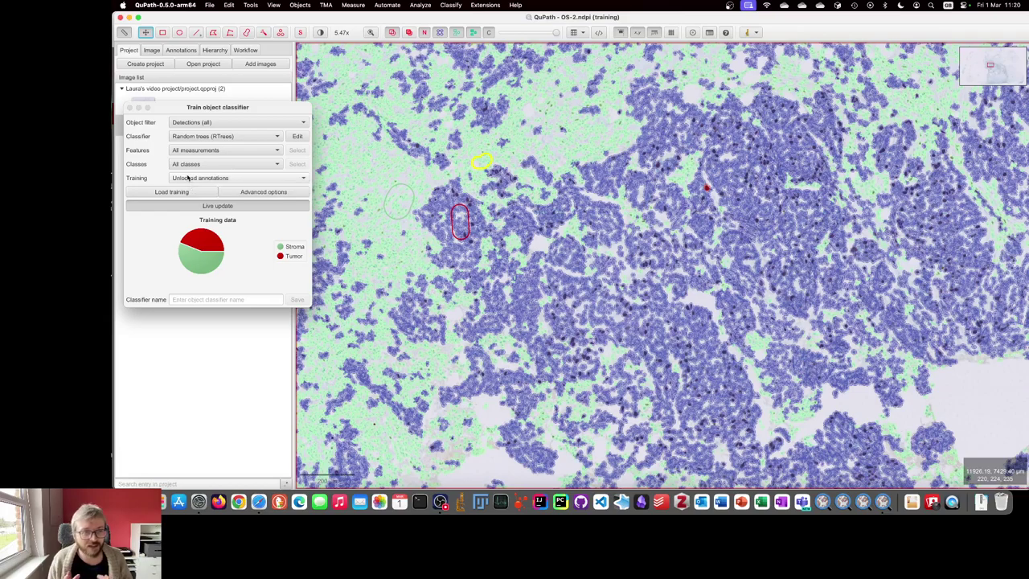
Step: Reopen Set cell intensity classifications with Nucleus: DAB OD mean as the measurement
click(486, 5)
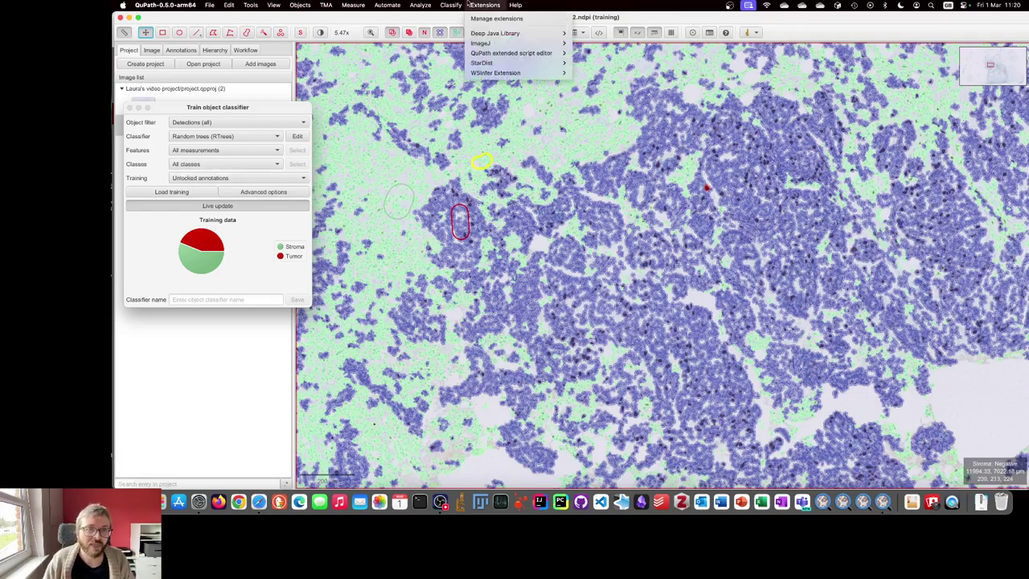
mouse_move(468, 20)
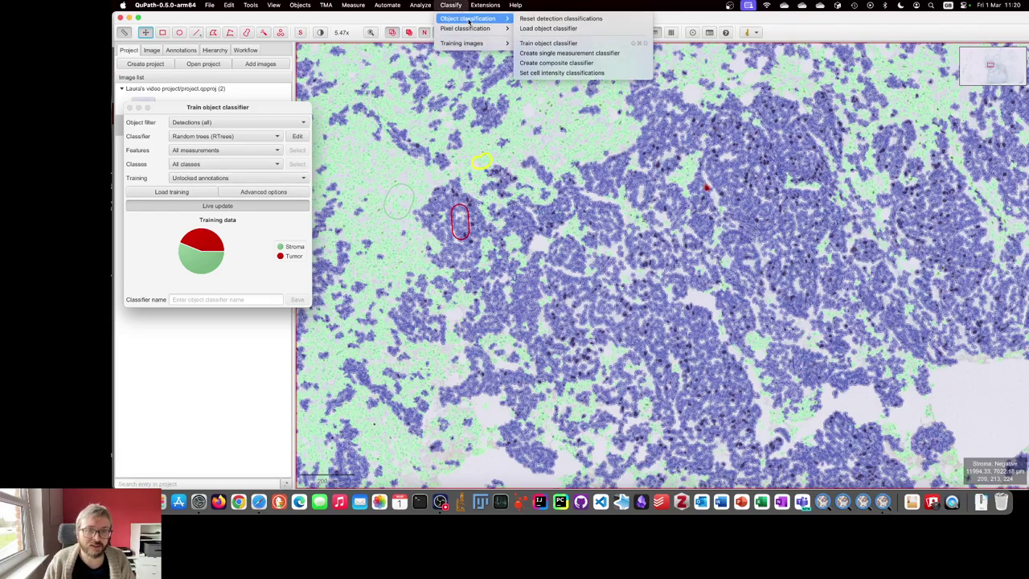
click(555, 72)
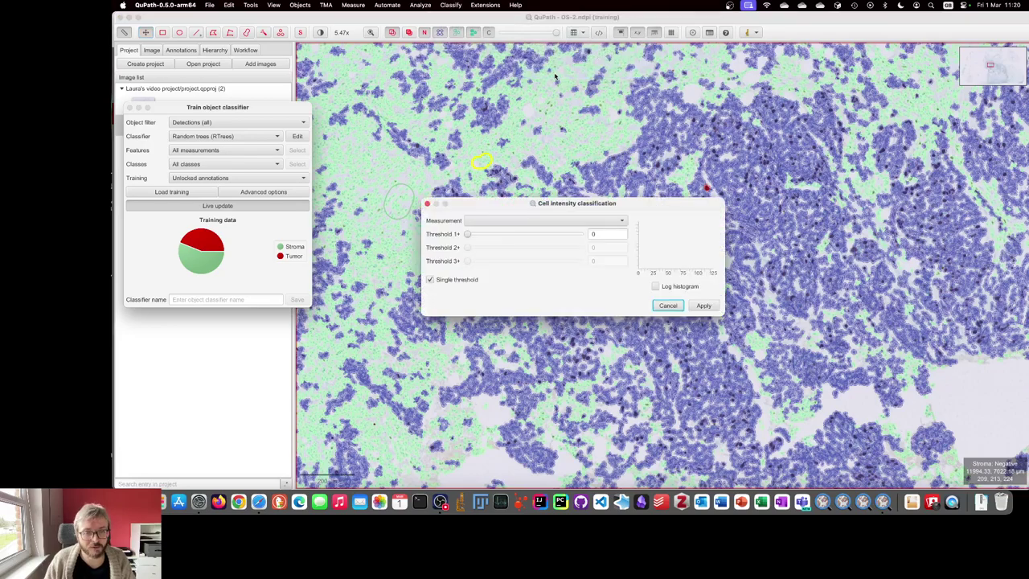
drag(451, 201, 341, 174)
click(389, 193)
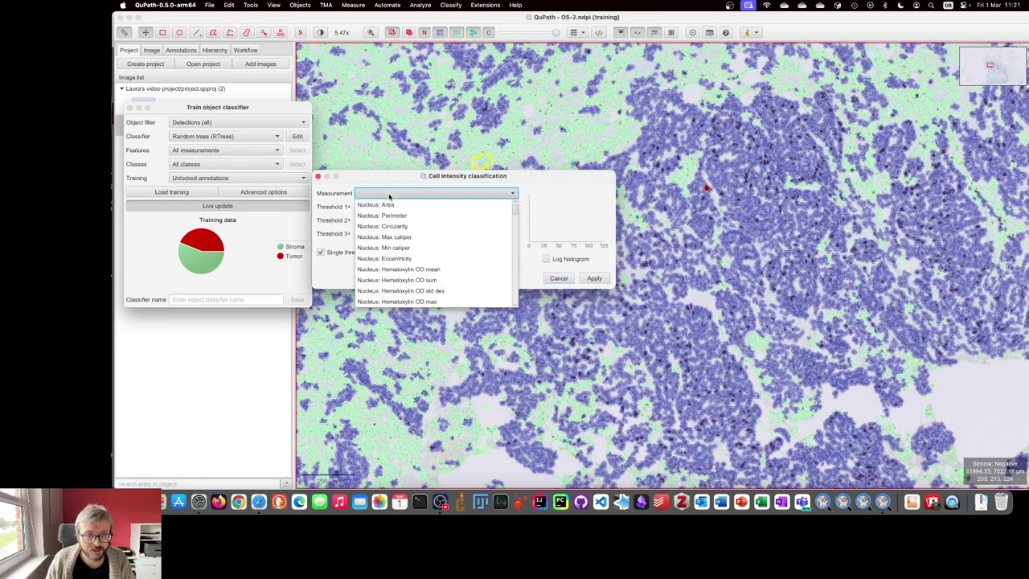
scroll(392, 263, down, 1)
click(391, 257)
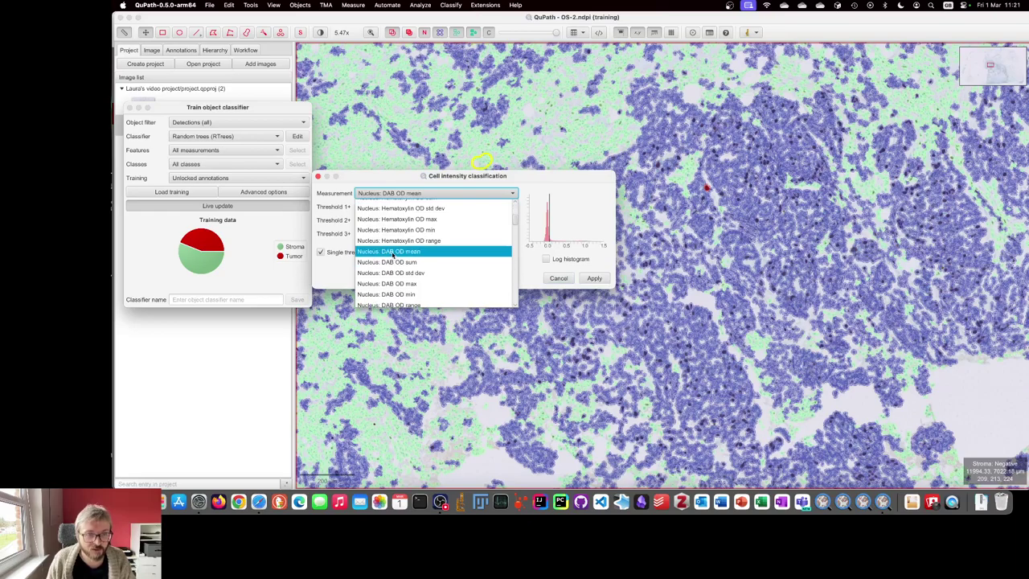